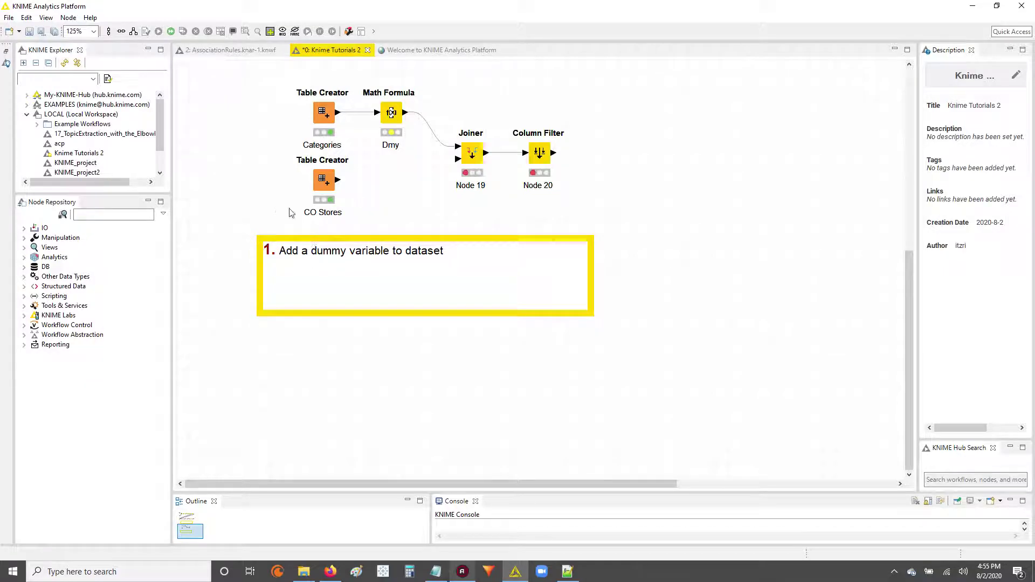
# Bring up the CO Stores Table Creator node's context menu to view its manually created table
pyautogui.rightClick(330, 181)
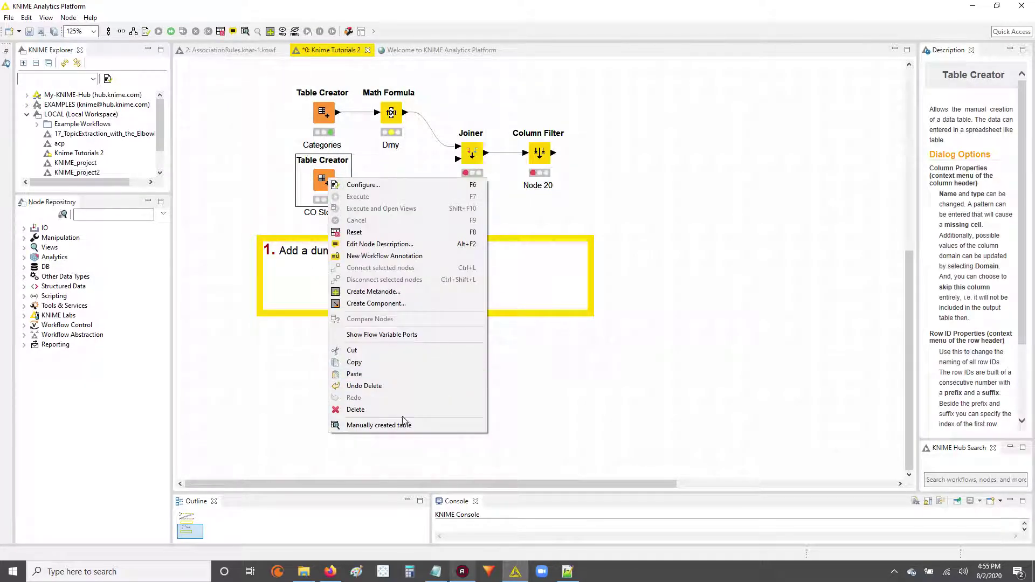
# View the CO Stores table, widen its Store_Nbr column, then close the table window
pyautogui.click(401, 426)
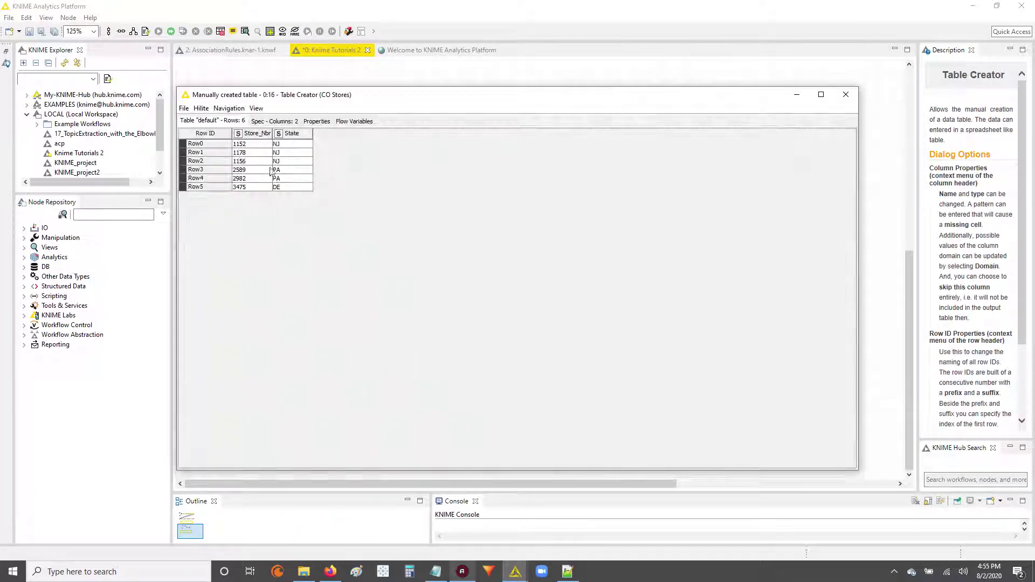
pyautogui.moveTo(273, 134)
pyautogui.mouseDown()
pyautogui.moveTo(327, 135)
pyautogui.moveTo(285, 136)
pyautogui.mouseUp()
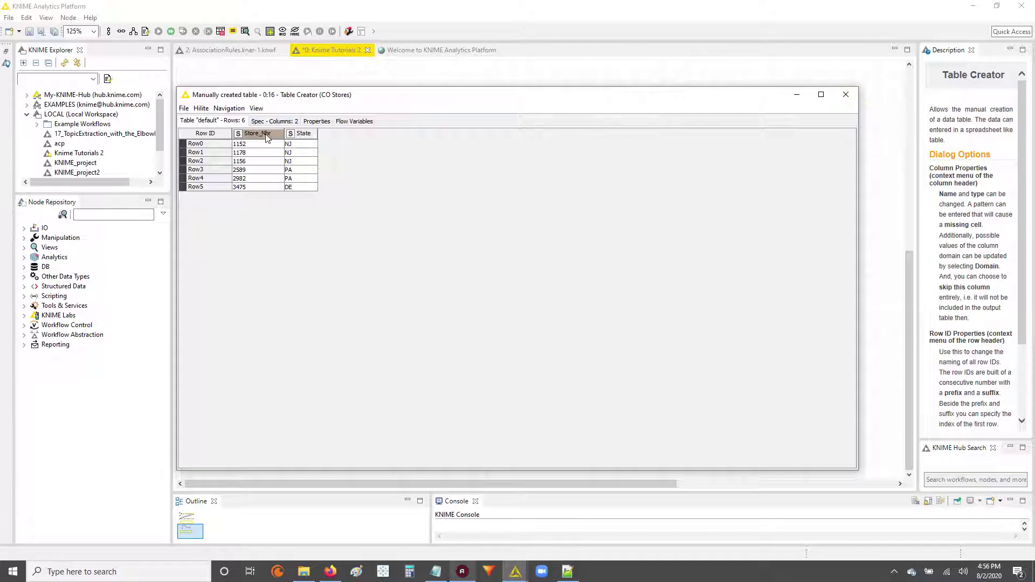
pyautogui.moveTo(285, 134); pyautogui.dragTo(291, 132)
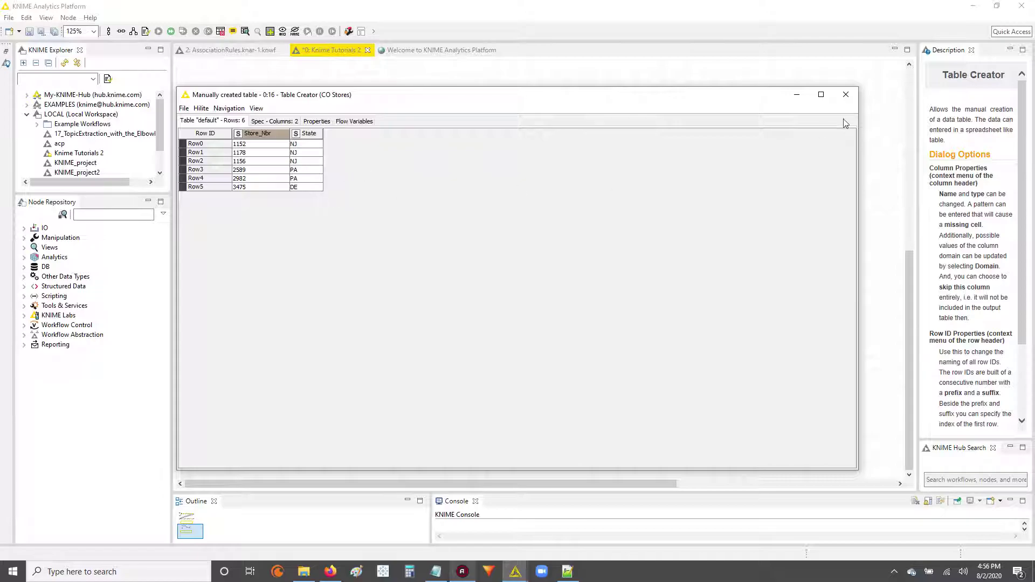
pyautogui.click(845, 96)
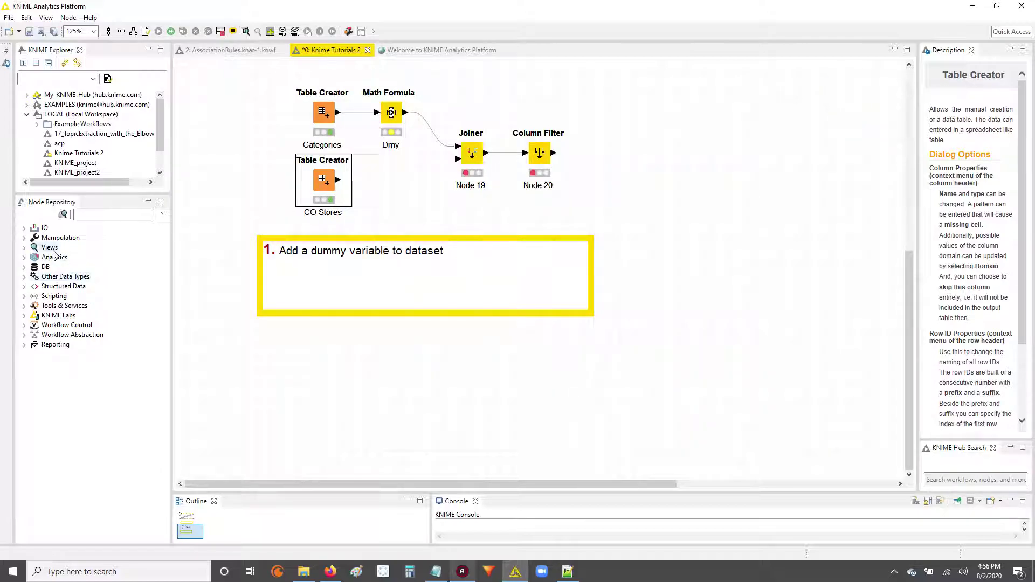
# Search the Node Repository for 'math' and place a Math Formula node on the canvas
pyautogui.click(399, 171)
pyautogui.click(97, 217)
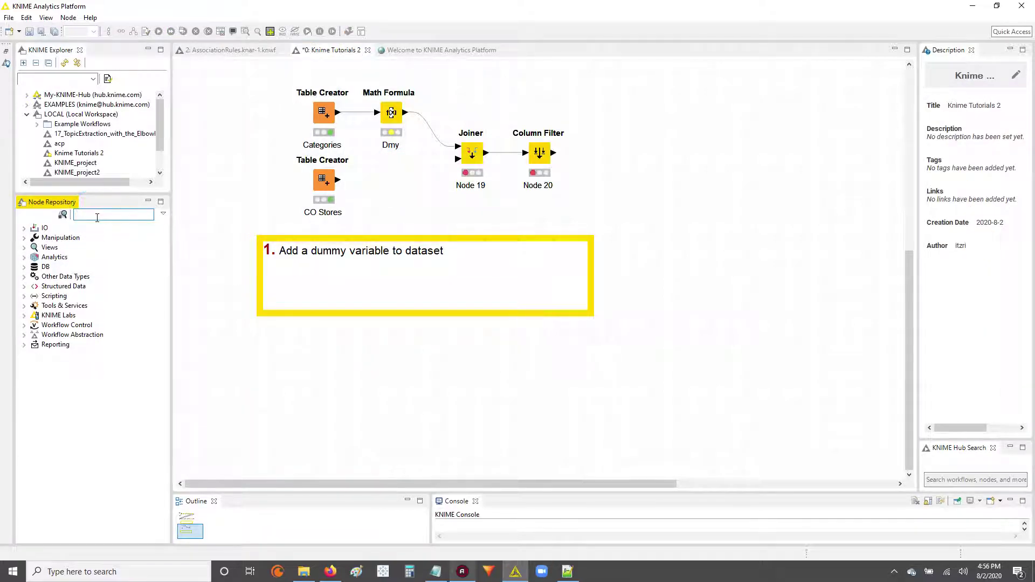
pyautogui.write('math')
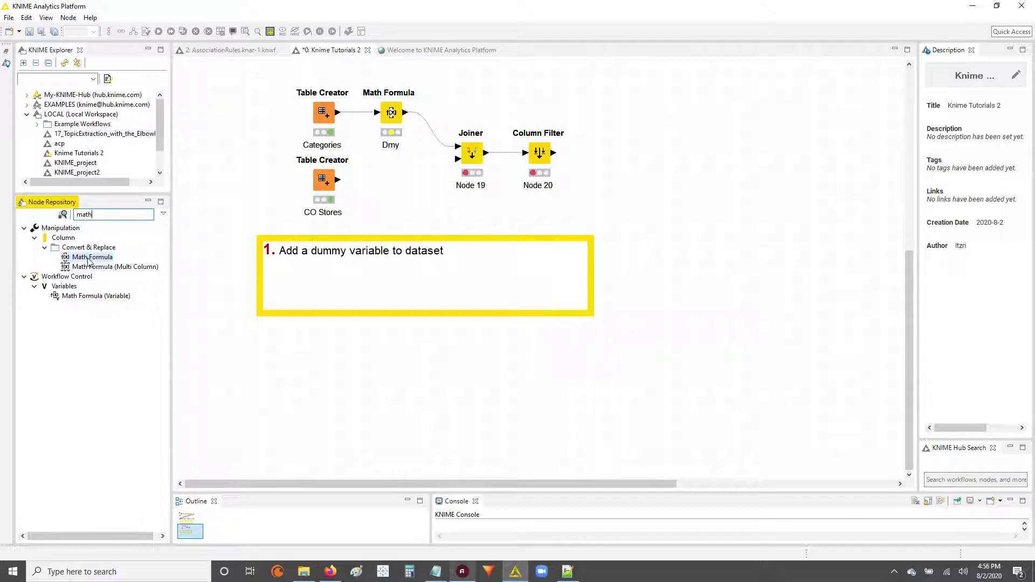
pyautogui.moveTo(89, 258); pyautogui.dragTo(389, 192)
# Rename the new Math Formula node to 'Dummy' and position it beside CO Stores
pyautogui.click(385, 216)
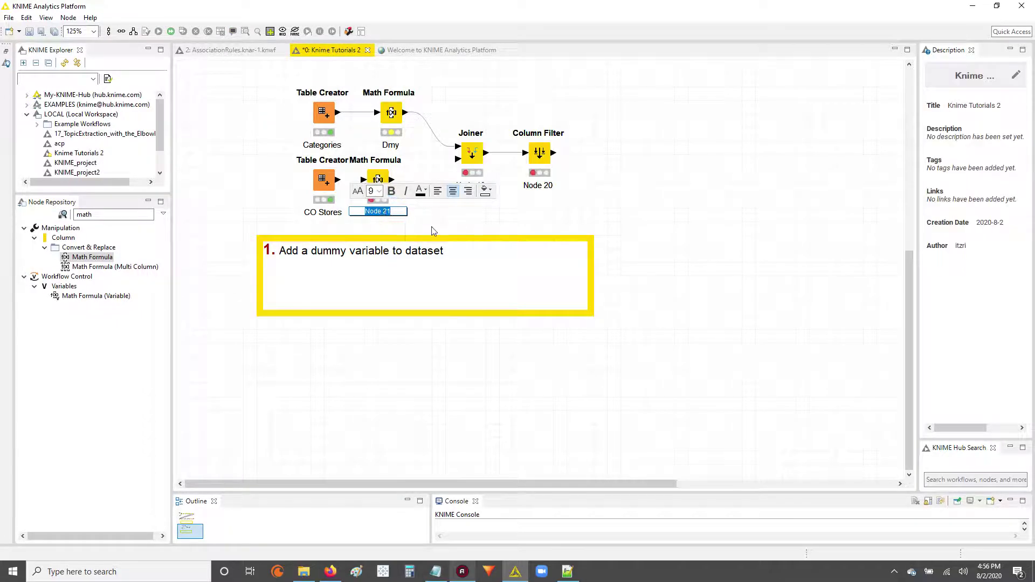
pyautogui.write('Dummy')
pyautogui.press('Return')
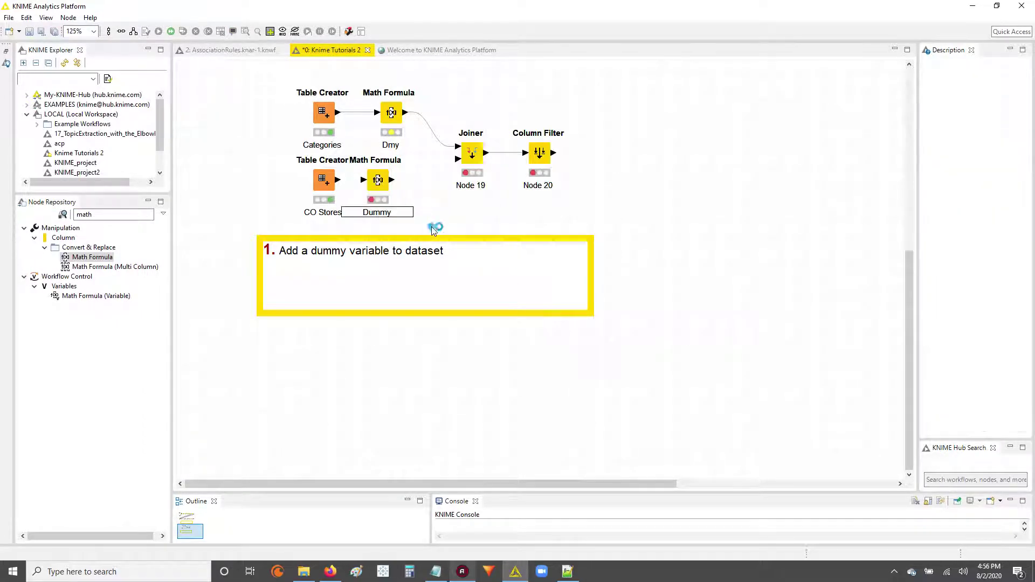
pyautogui.click(378, 183)
pyautogui.moveTo(395, 181)
pyautogui.mouseDown()
pyautogui.moveTo(355, 183)
pyautogui.moveTo(384, 181)
pyautogui.mouseUp()
# Open the Dummy node's Math Formula settings with expression 1 and select the default column name
pyautogui.doubleClick(394, 181)
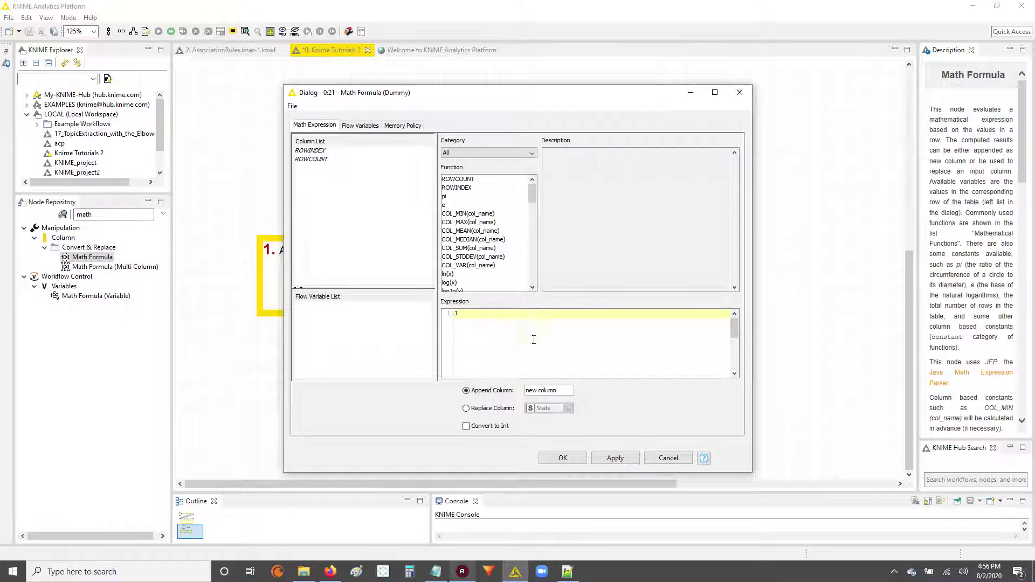
pyautogui.doubleClick(463, 315)
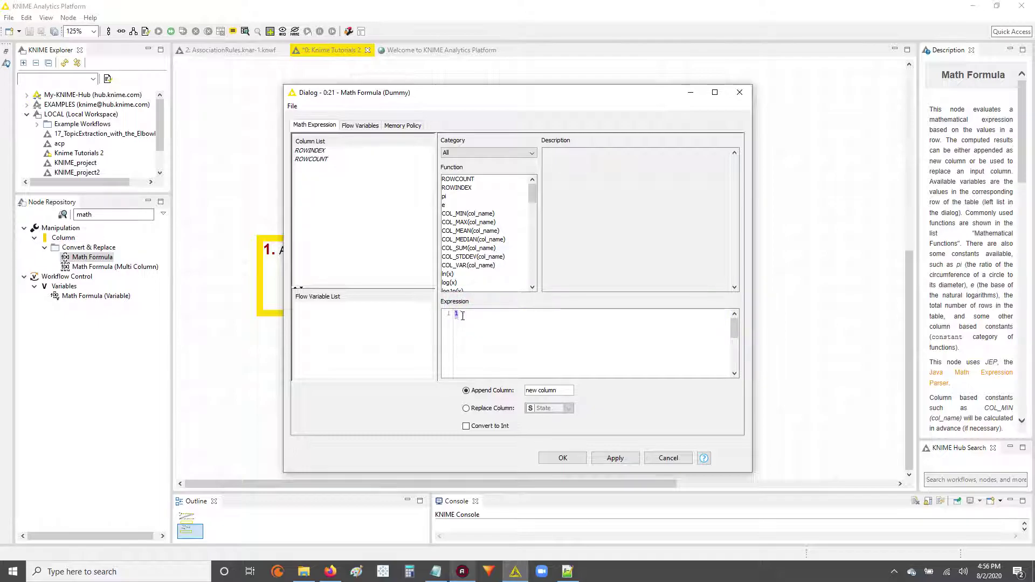
pyautogui.click(470, 317)
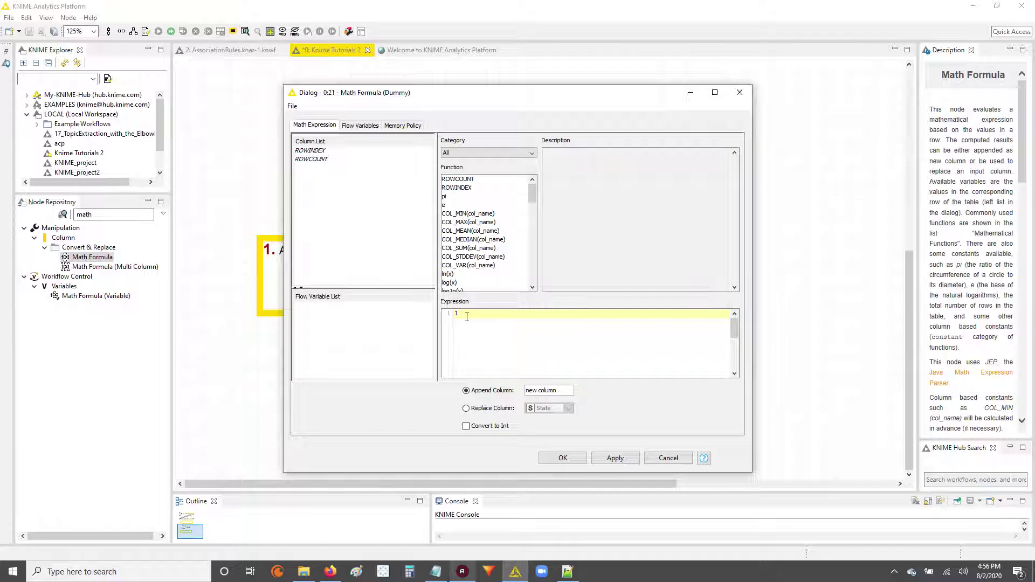
pyautogui.moveTo(566, 392); pyautogui.dragTo(525, 392)
# Keep Append Column selected and name the new column 'Dmy'
pyautogui.click(466, 409)
pyautogui.click(564, 409)
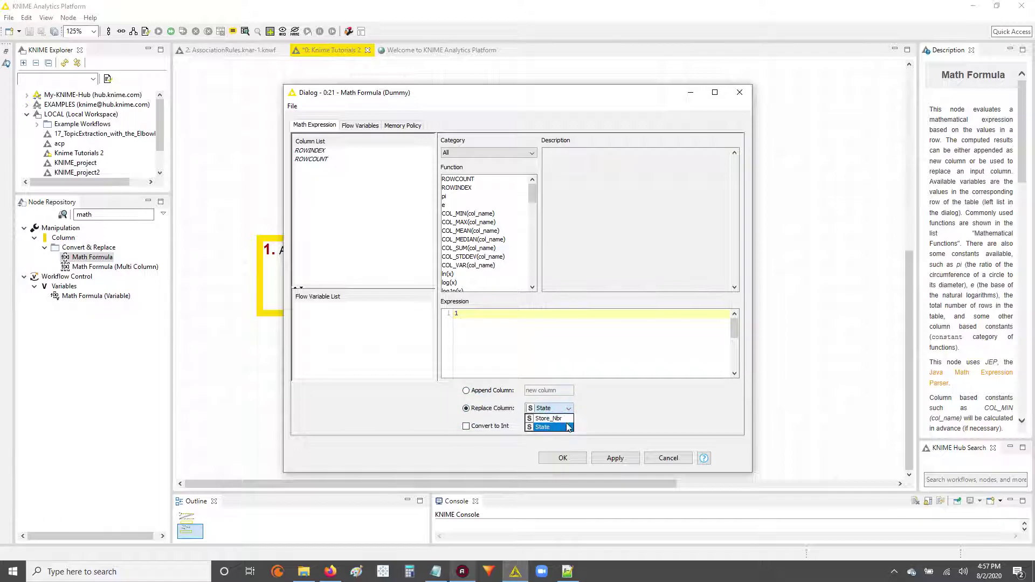
pyautogui.click(475, 393)
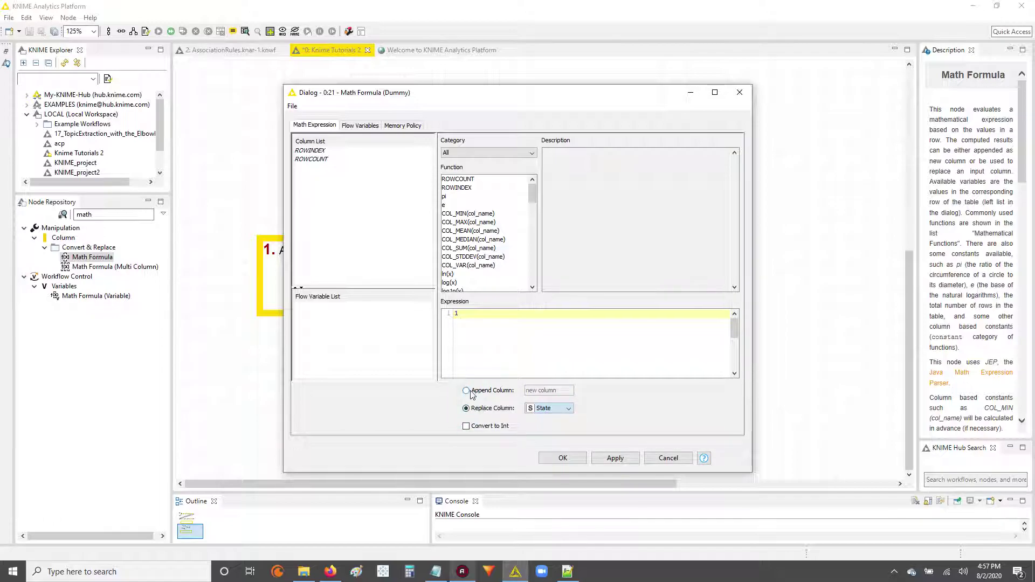
pyautogui.click(467, 391)
pyautogui.click(555, 393)
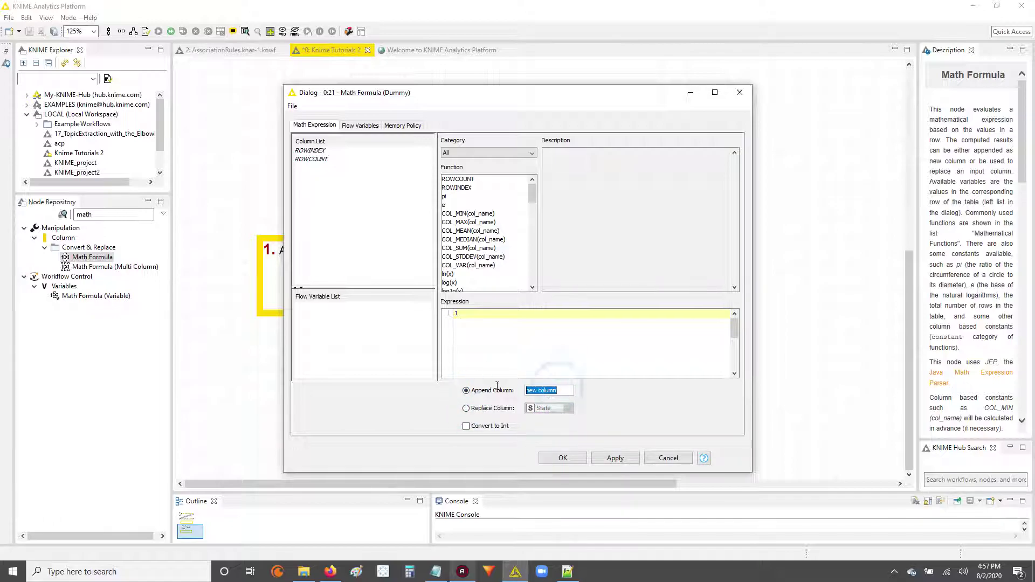
pyautogui.write('Dmy')
# Leave Convert to Int unchecked and apply the expression 1 with column Dmy
pyautogui.click(466, 427)
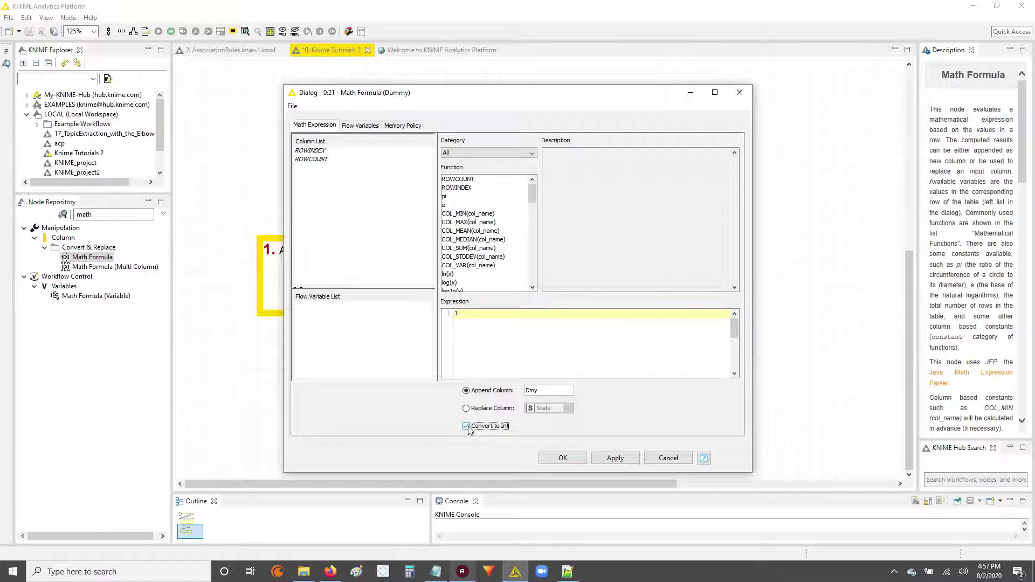
pyautogui.click(466, 426)
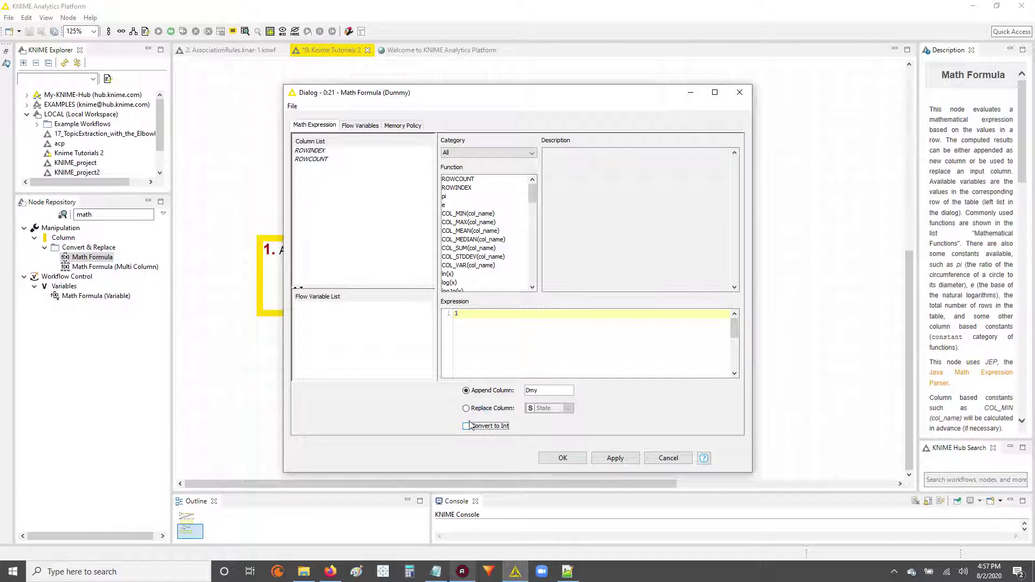
pyautogui.click(620, 460)
pyautogui.doubleClick(456, 315)
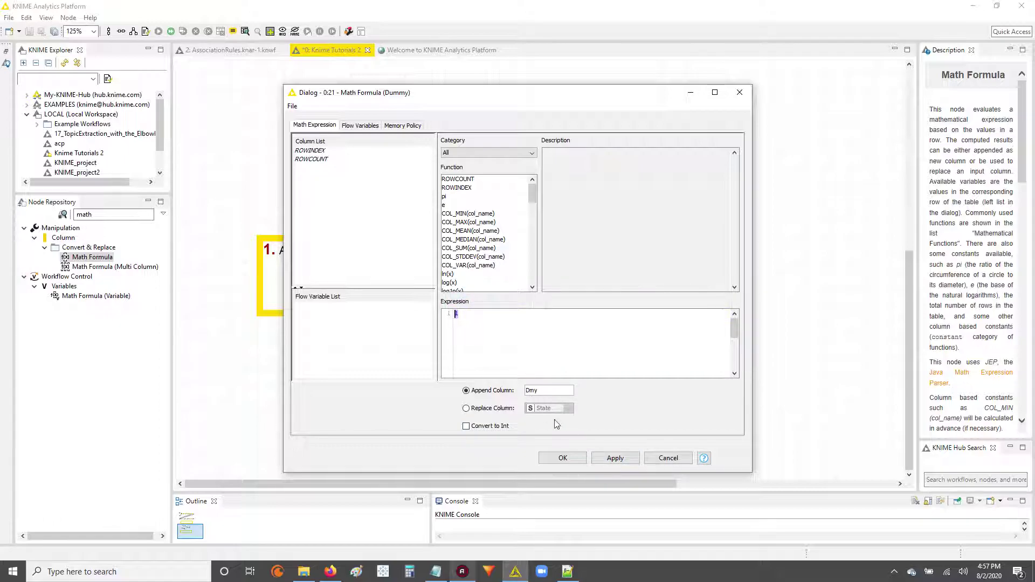
pyautogui.click(542, 394)
pyautogui.doubleClick(544, 394)
pyautogui.click(619, 458)
# Confirm the Dummy settings with OK, zoom the canvas to 150%, and execute the Dummy node
pyautogui.click(562, 458)
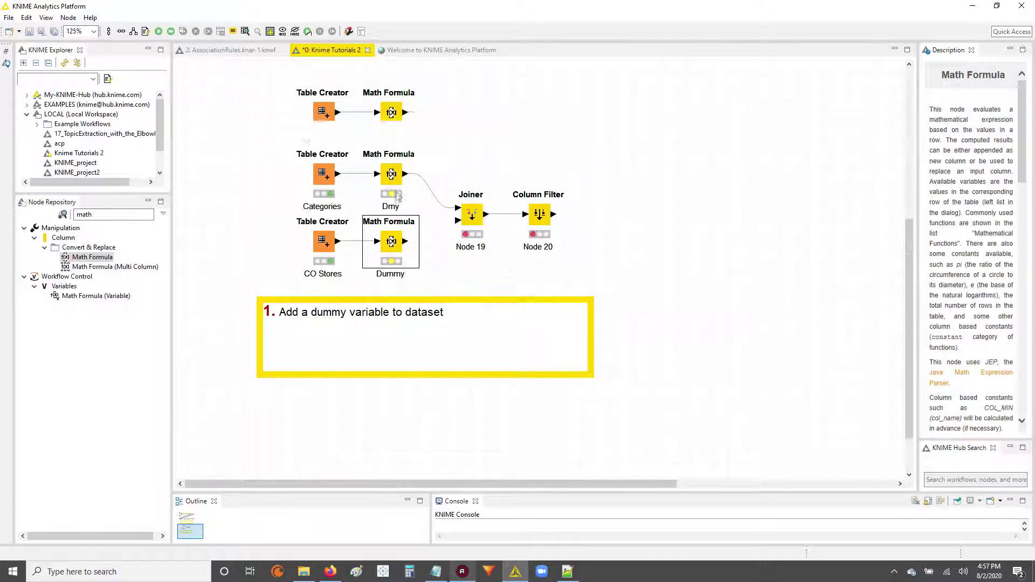
pyautogui.scroll(-1, 398, 197)
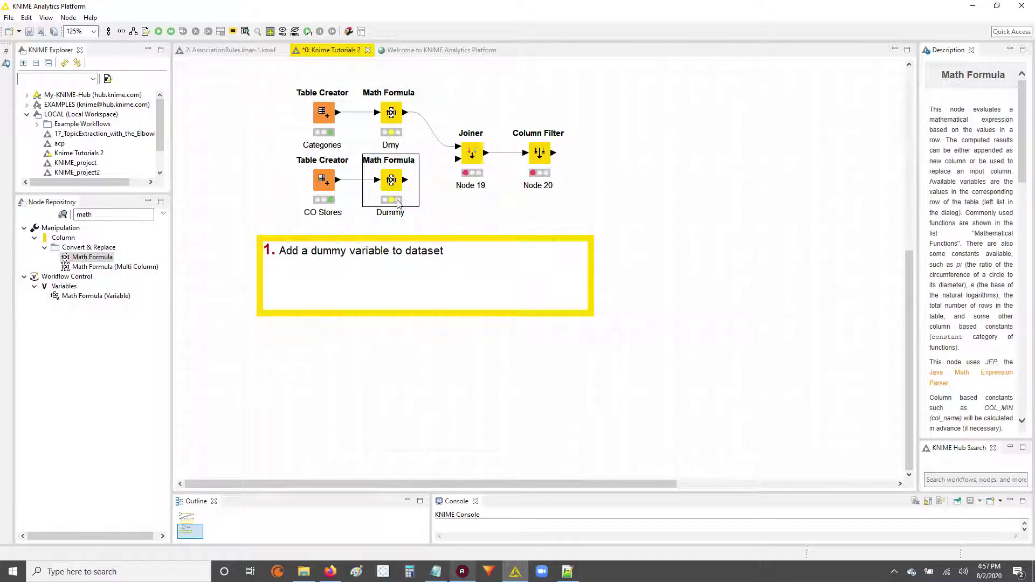
pyautogui.keyDown('ctrl'); pyautogui.scroll(1, 444, 298); pyautogui.keyUp('ctrl')
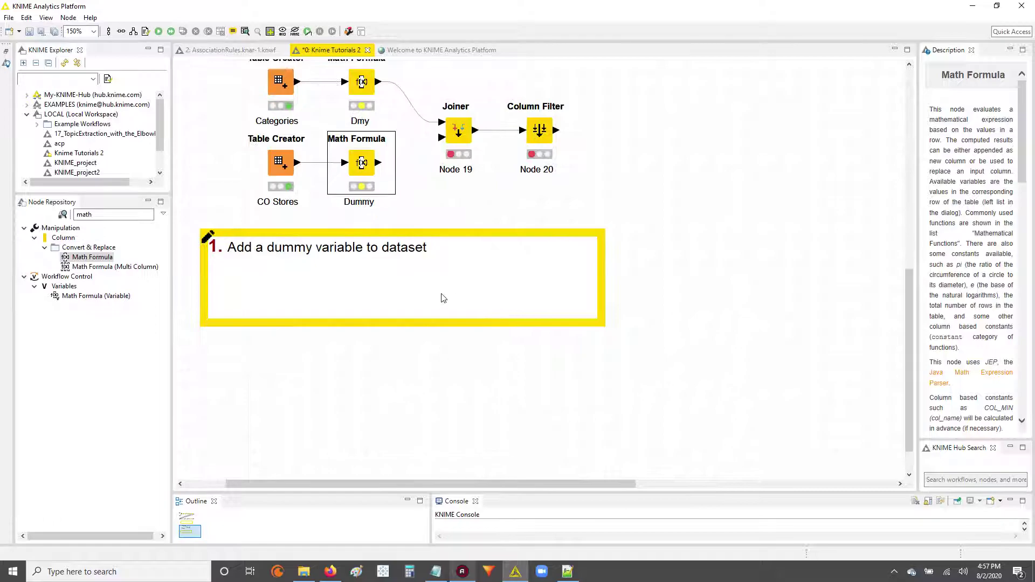
pyautogui.moveTo(456, 484); pyautogui.dragTo(429, 483)
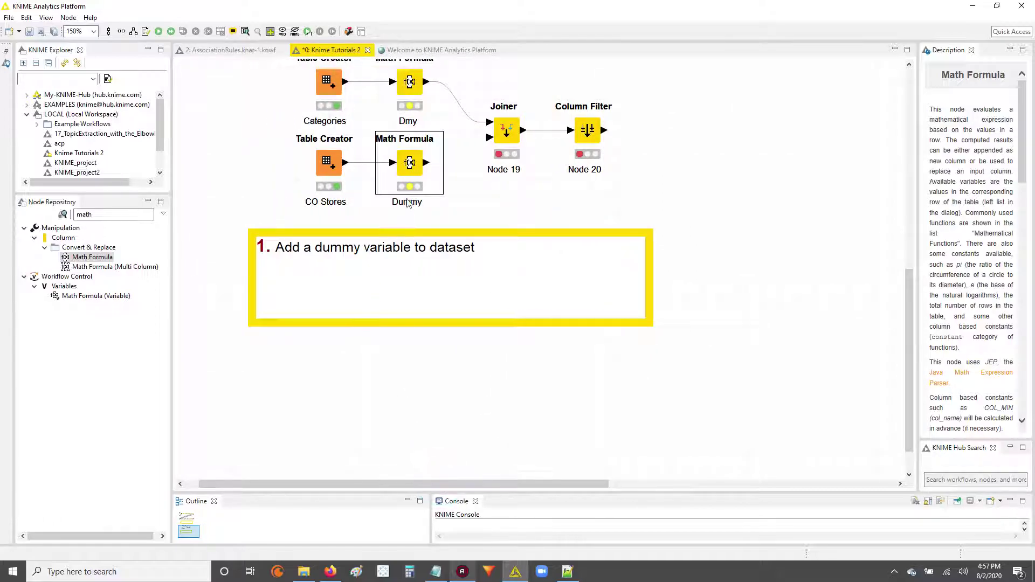
pyautogui.rightClick(411, 167)
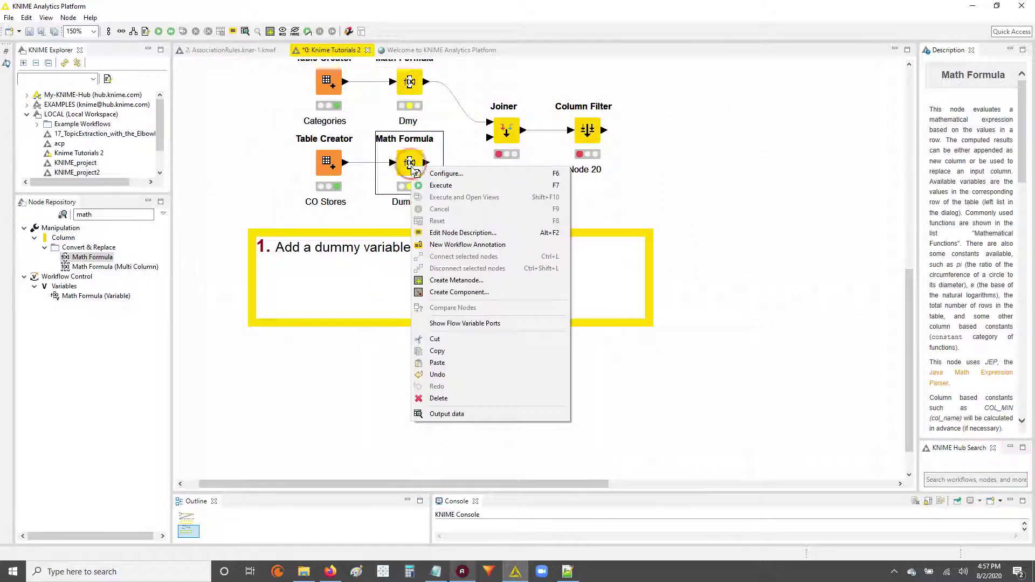
pyautogui.click(448, 187)
pyautogui.rightClick(404, 159)
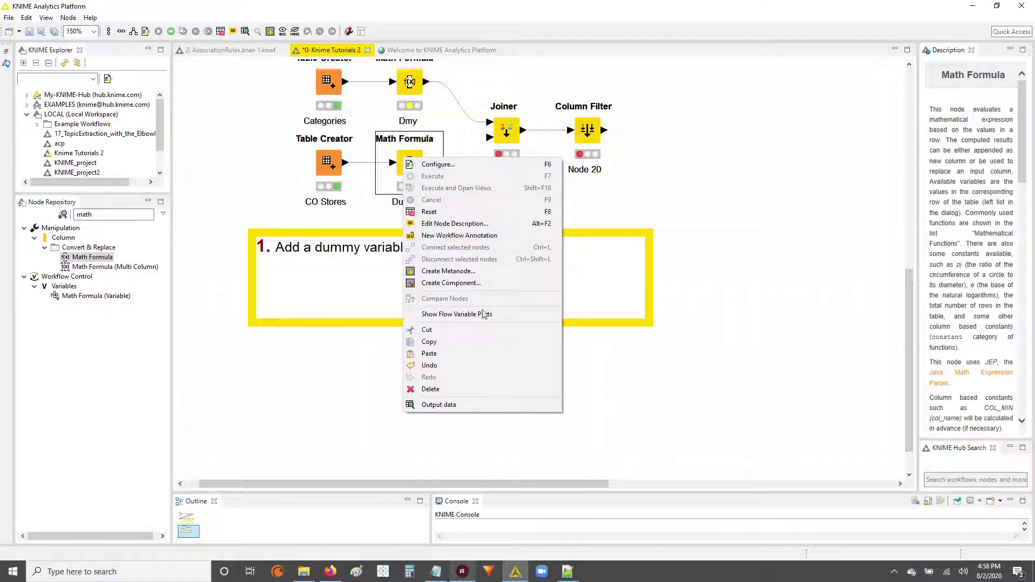
# Show the Dummy node's output data and widen the Store_Nbr and State columns
pyautogui.click(468, 406)
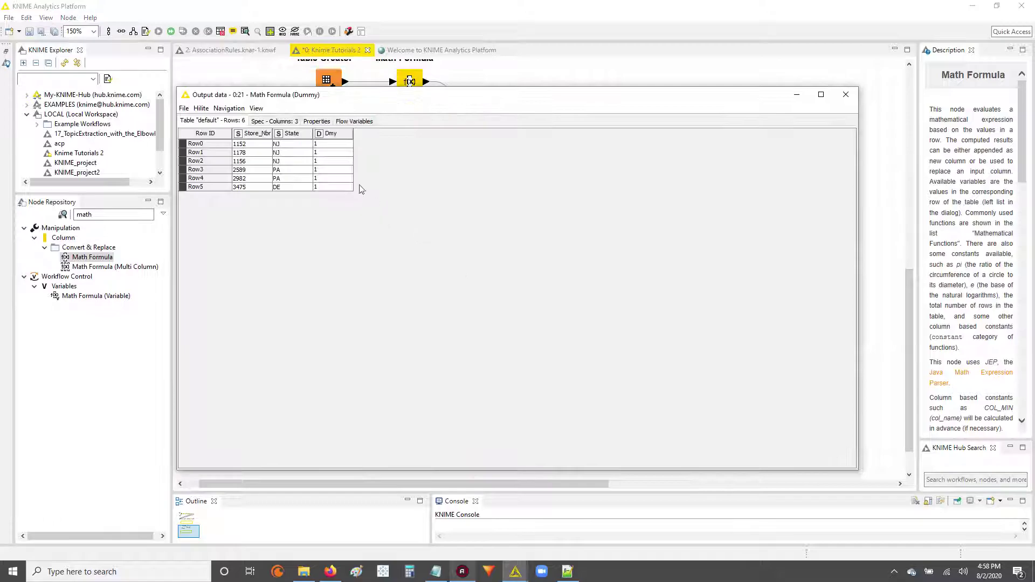
pyautogui.moveTo(270, 133); pyautogui.dragTo(406, 135)
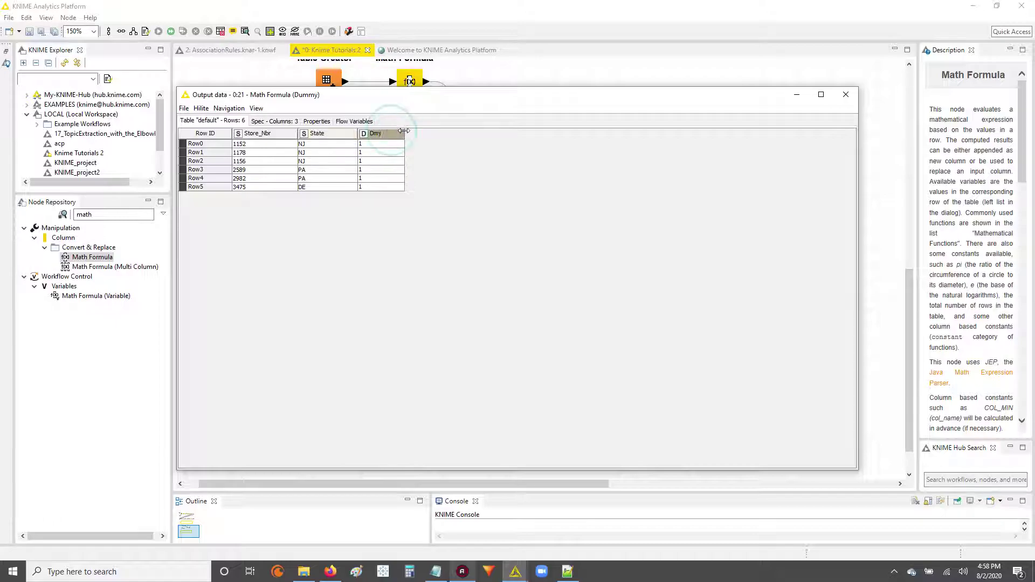